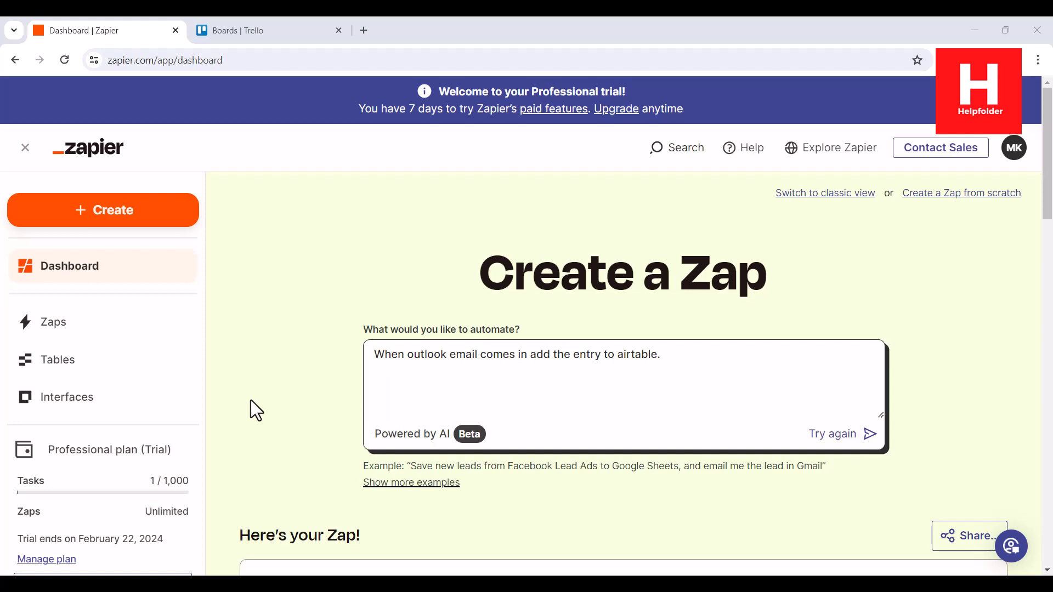
Open the list of connected apps and look through the existing connections
scroll(127, 297, "down", 4)
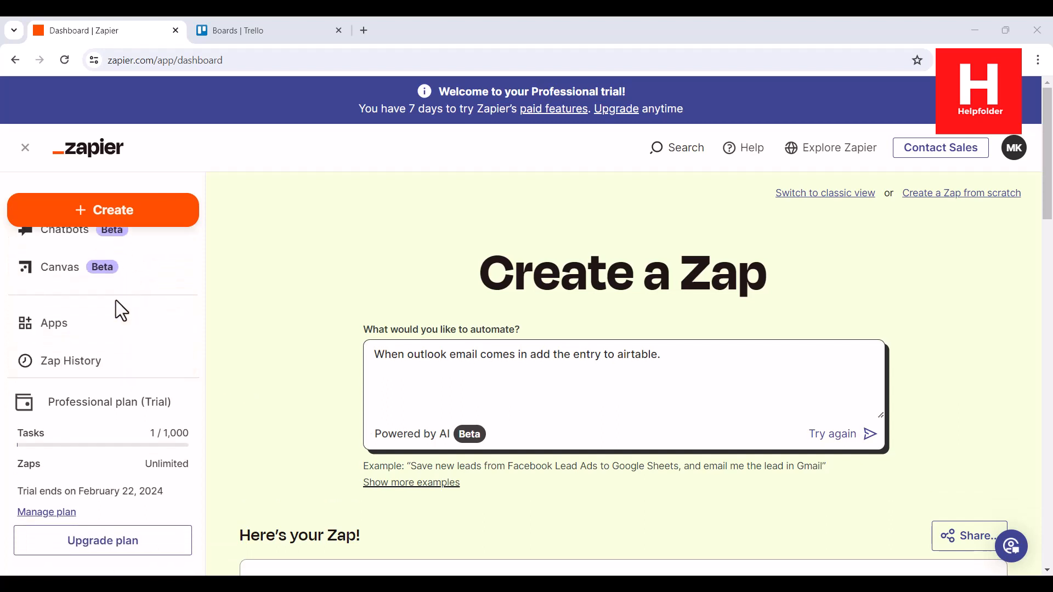
left_click(17, 322)
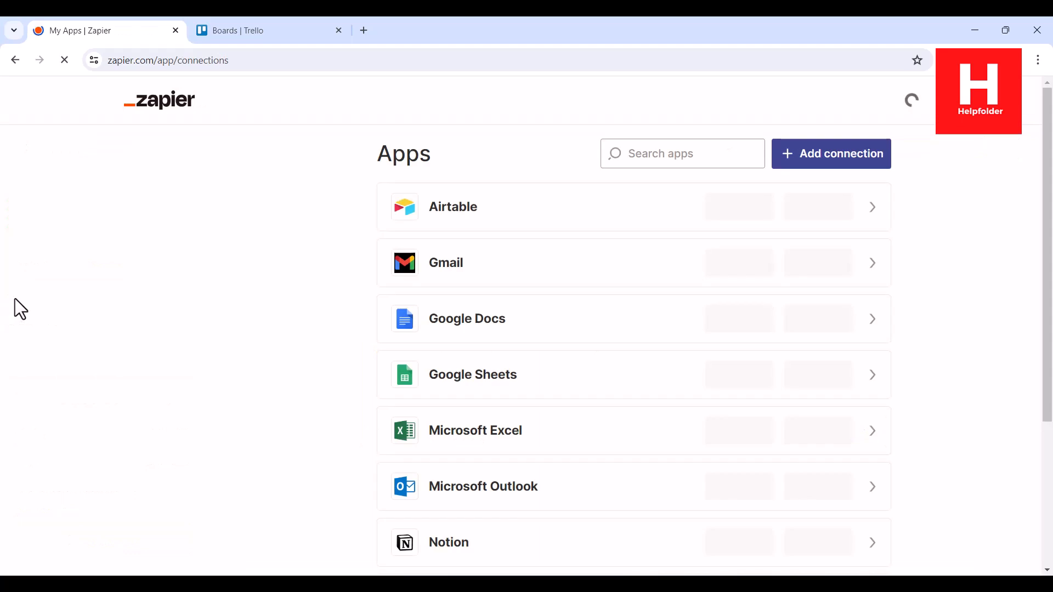
scroll(340, 296, "down", 4)
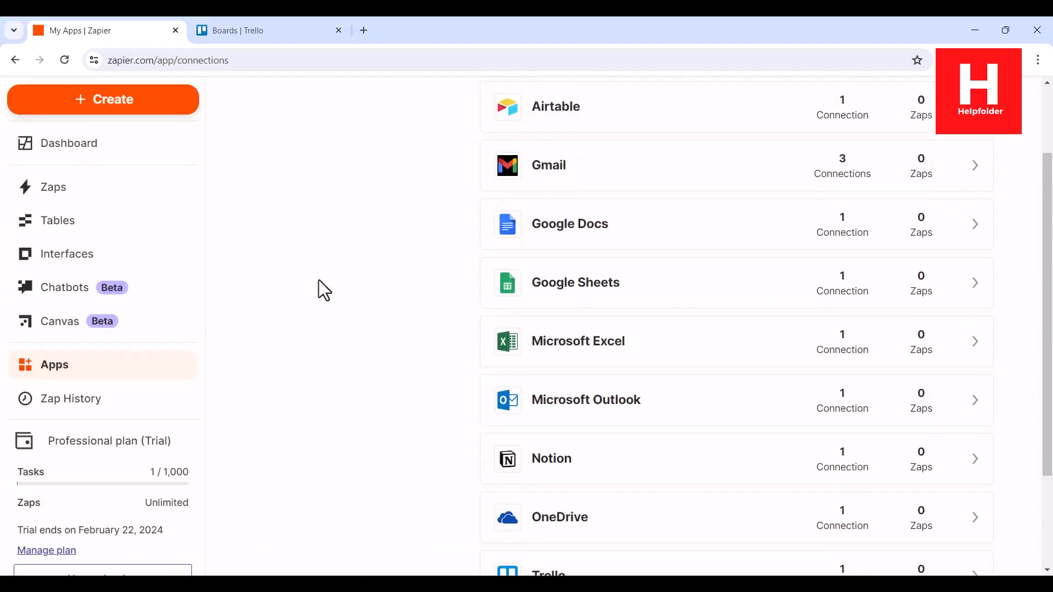
scroll(532, 452, "down", 3)
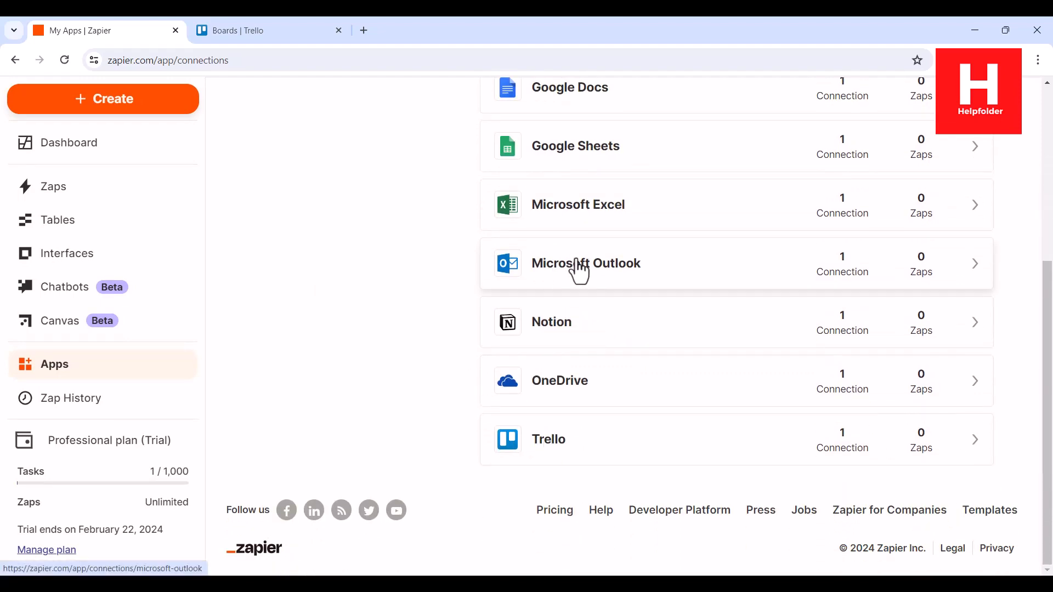
scroll(658, 234, "up", 5)
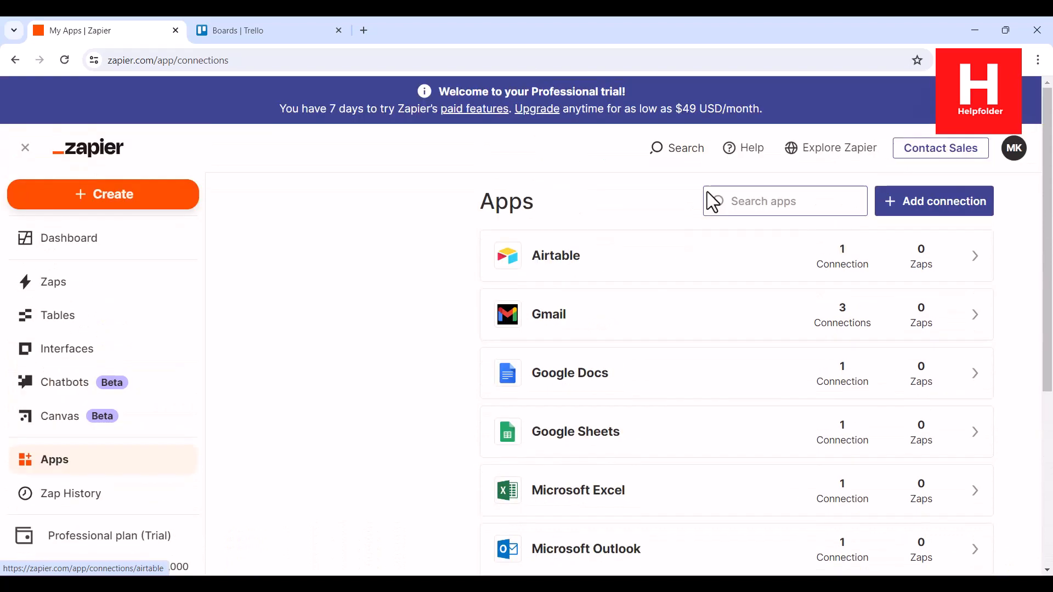
Search the connected apps for trello and open the existing Trello connection
left_click(738, 193)
type("trello")
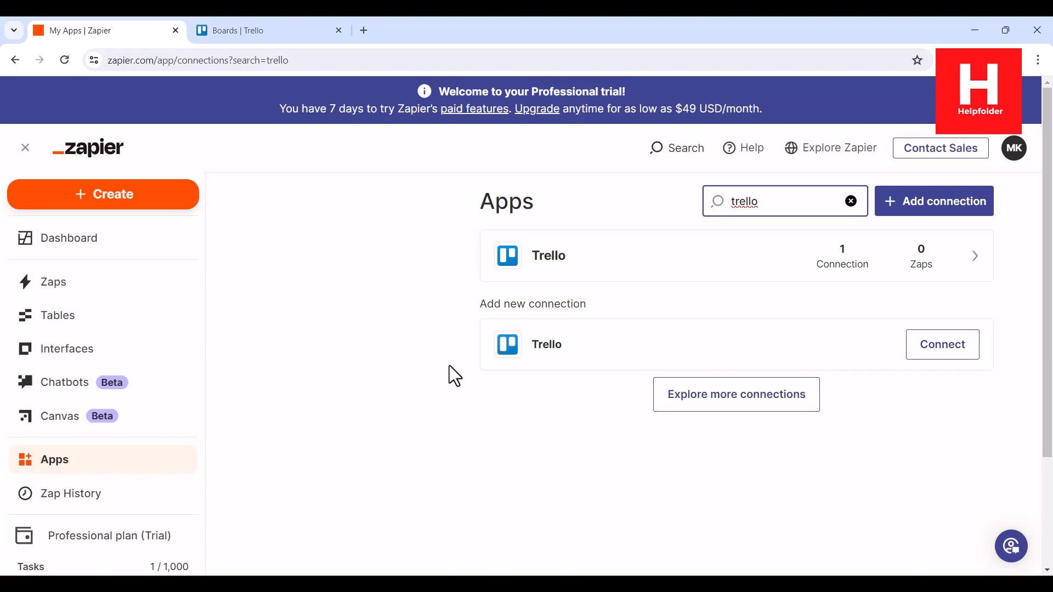
left_click(595, 263)
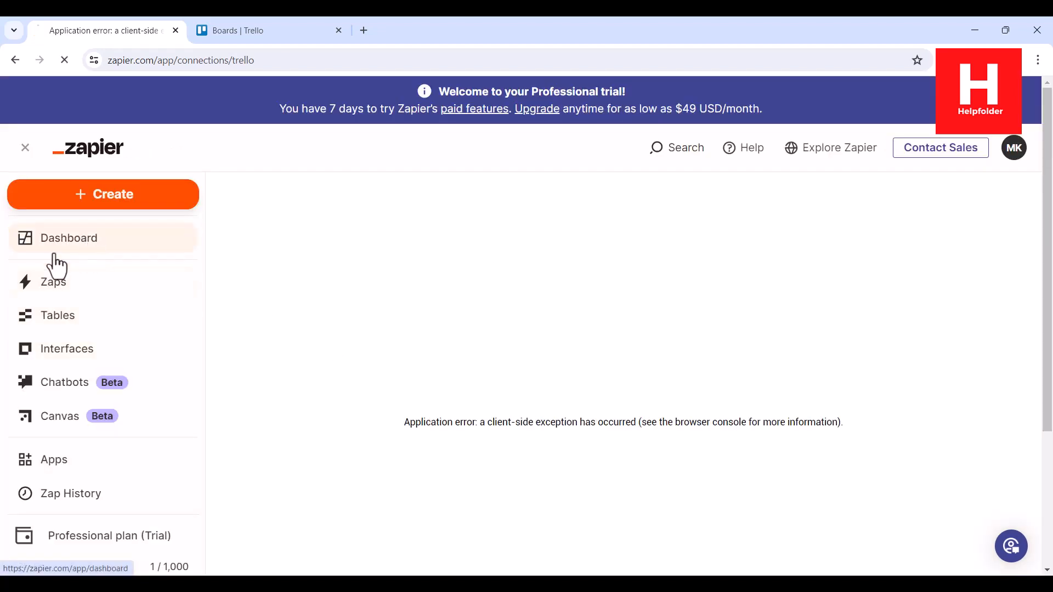
From the dashboard, generate a Zap with the prompt "When outlook email comes in update the trello board with new entry."
left_click(55, 246)
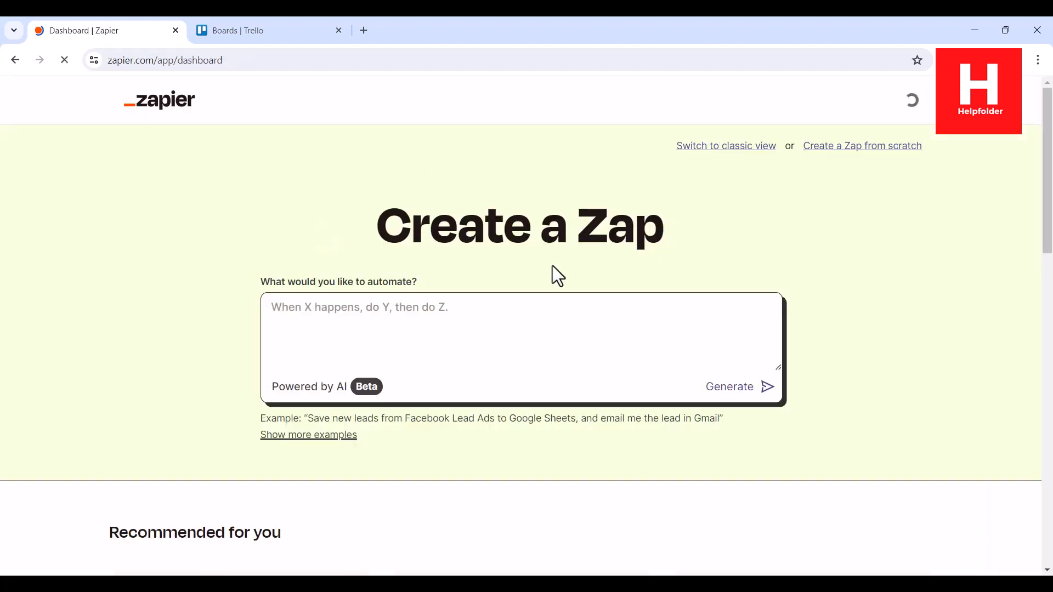
left_click(383, 309)
type("WH")
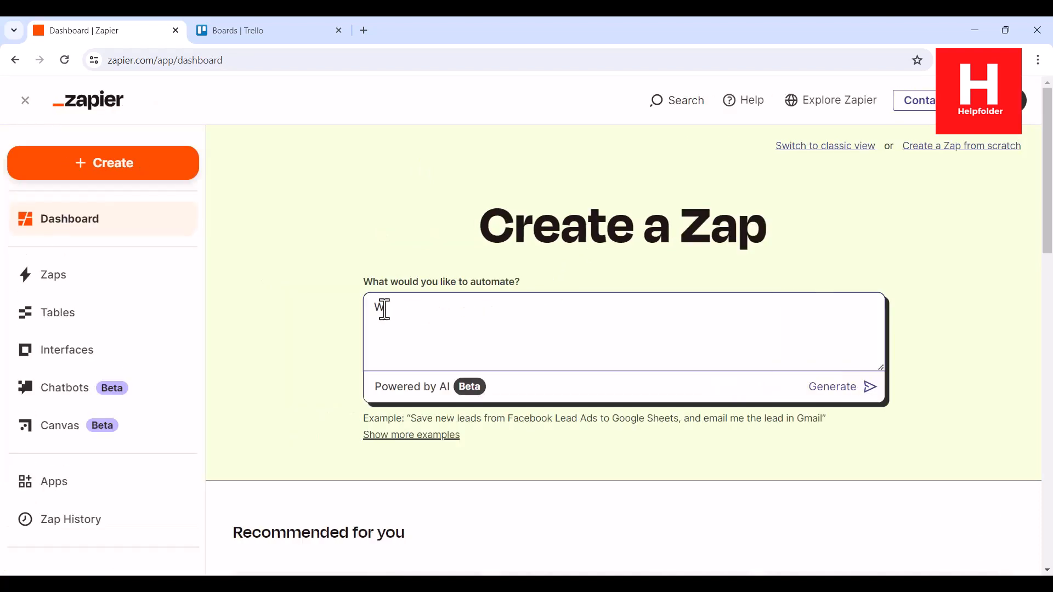
type("en out")
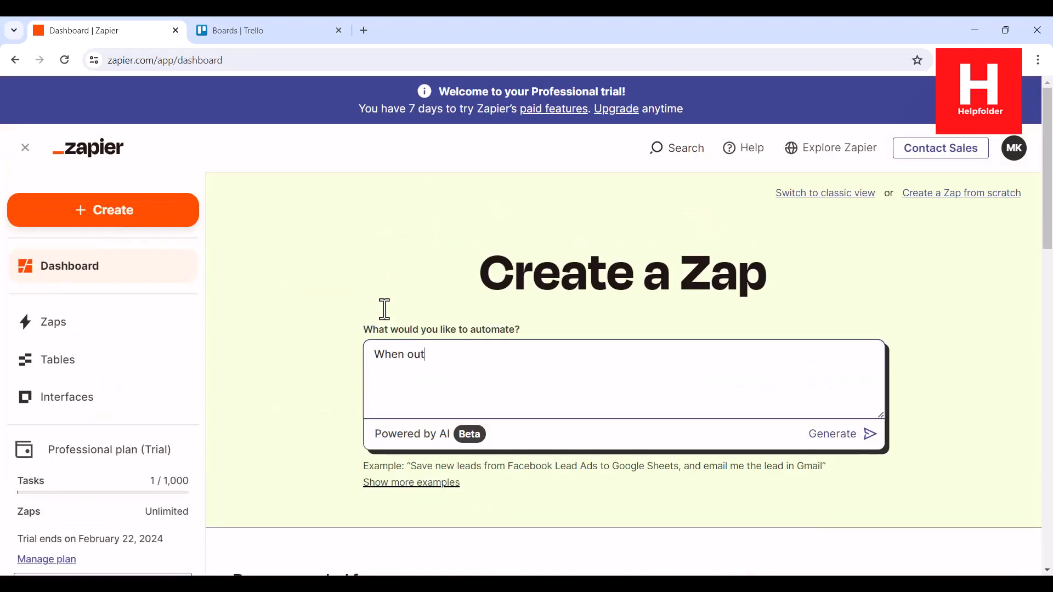
type("look email comes i")
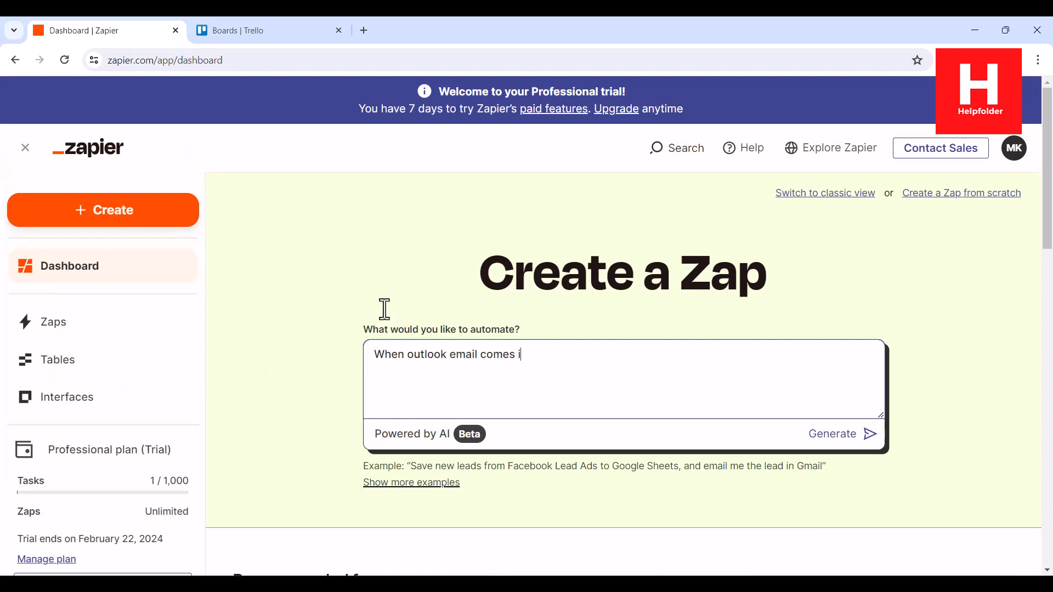
type(" the trello board with new entry.")
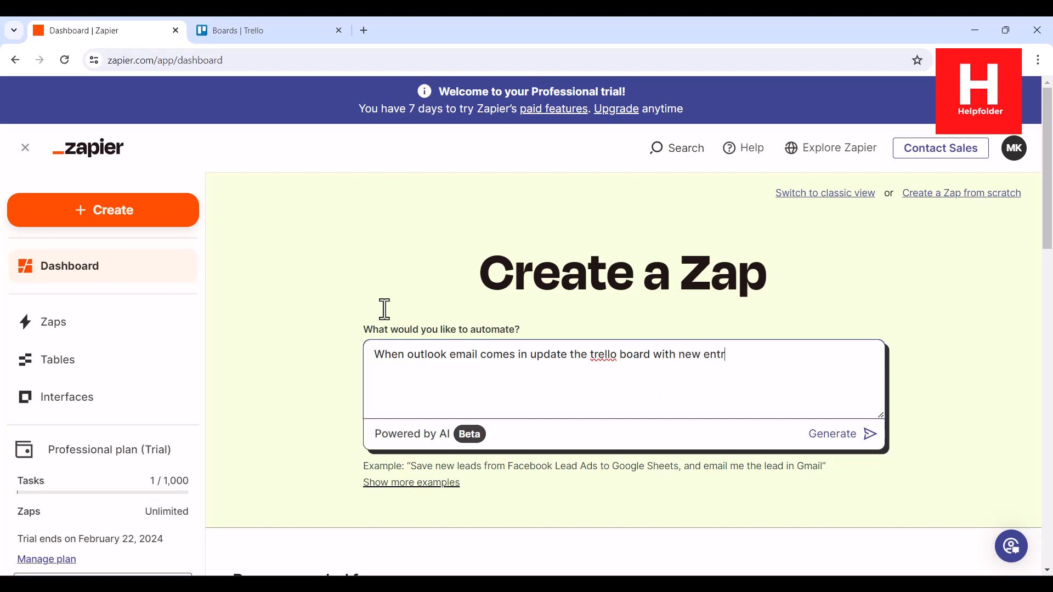
left_click(870, 436)
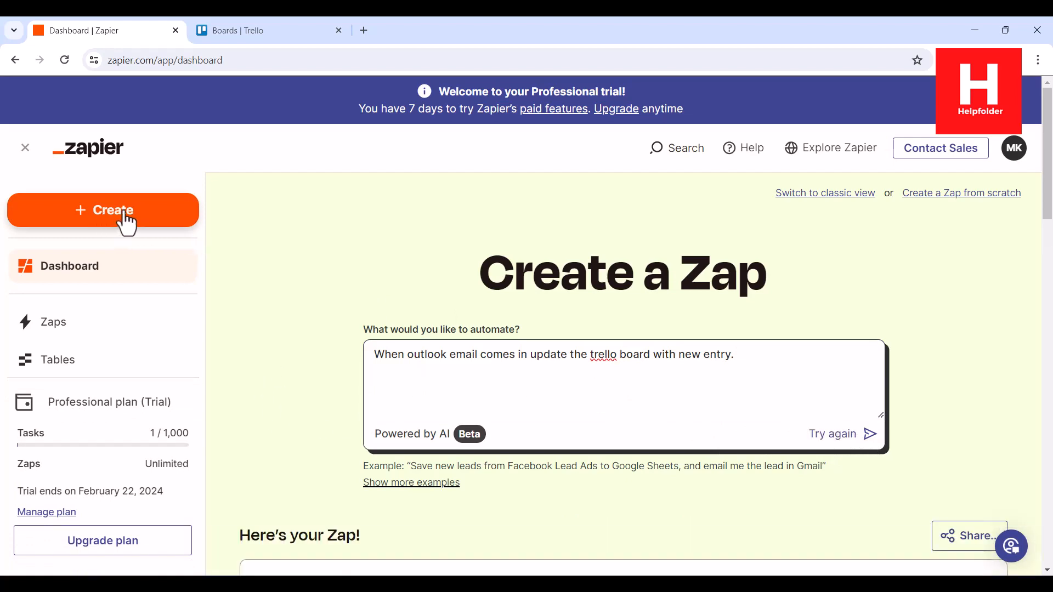
Open the generated Zap in the editor and accept the Outlook trigger's account, leaving its Shared Inbox empty
scroll(342, 233, "down", 4)
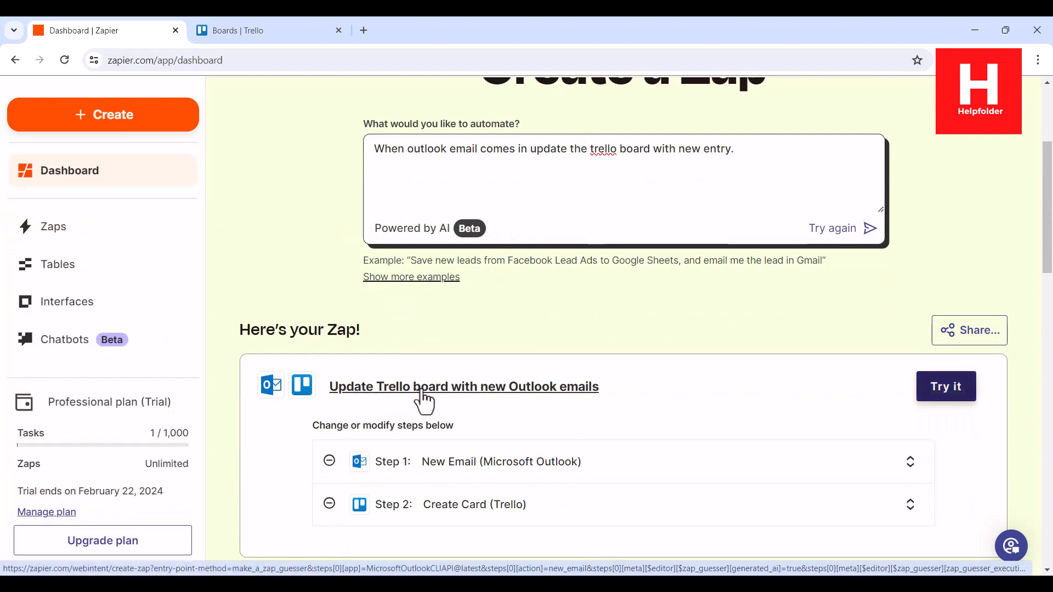
left_click(941, 391)
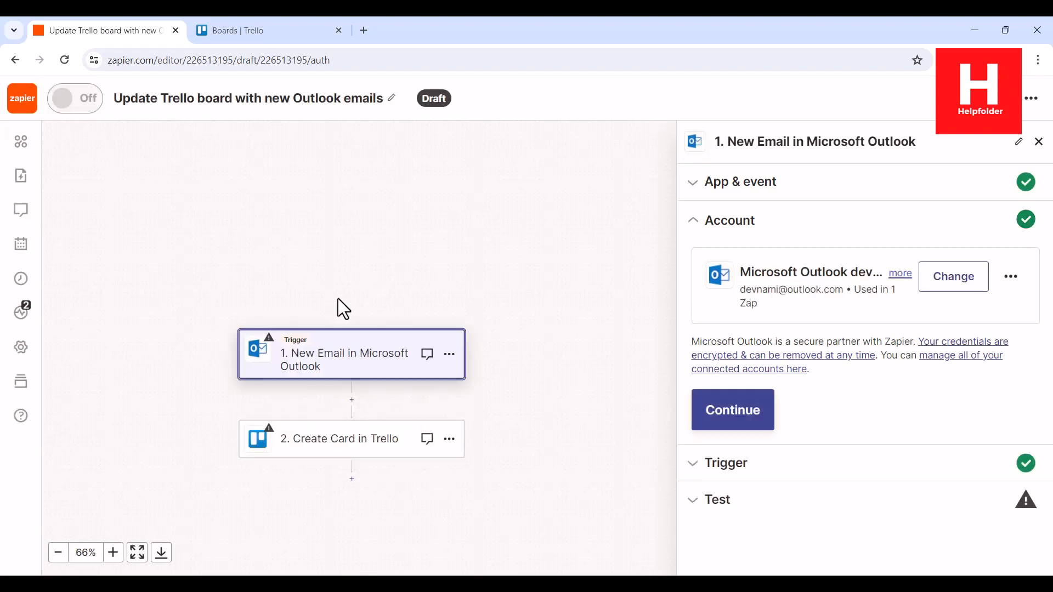
left_click(733, 410)
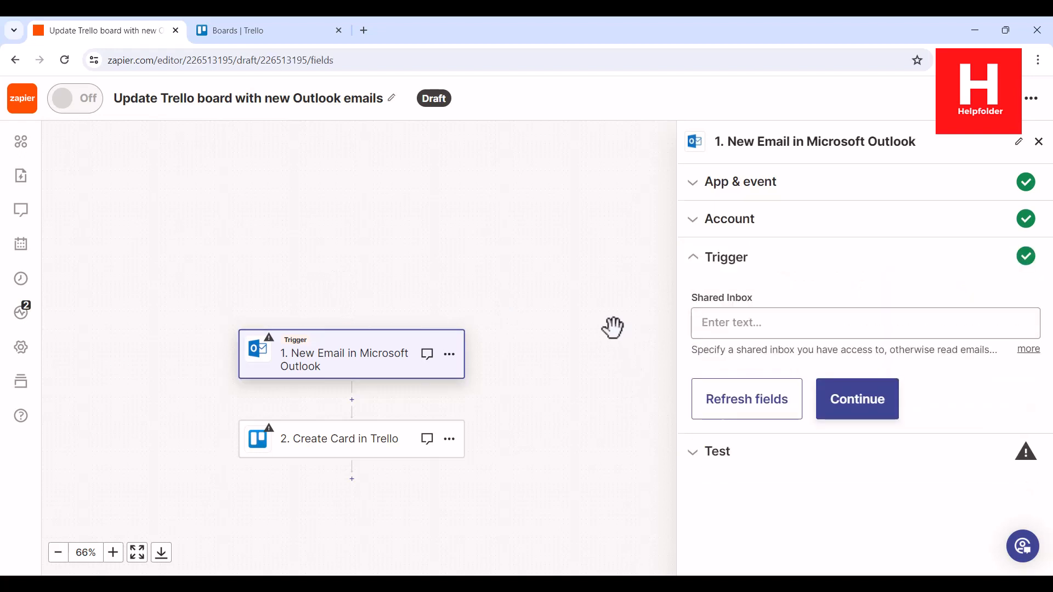
left_click(865, 405)
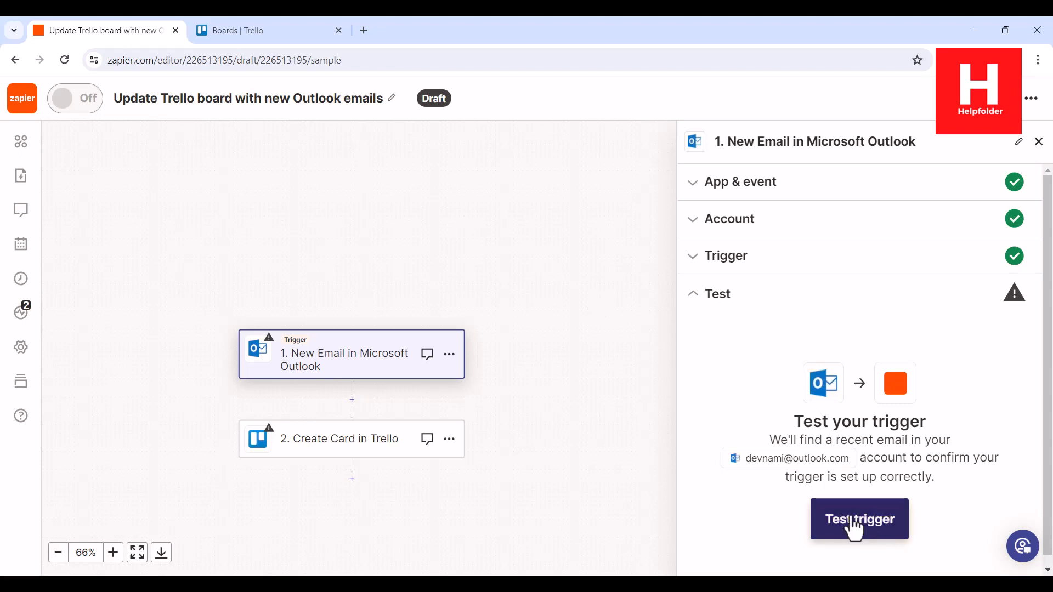
Test the Outlook trigger and continue with the Email A record
left_click(853, 526)
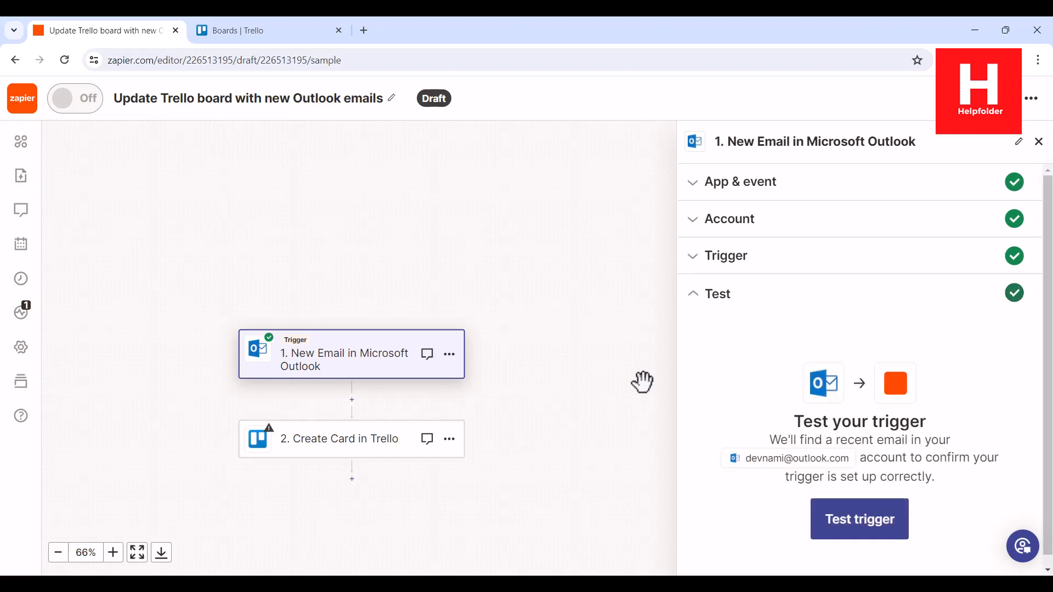
scroll(913, 299, "down", 4)
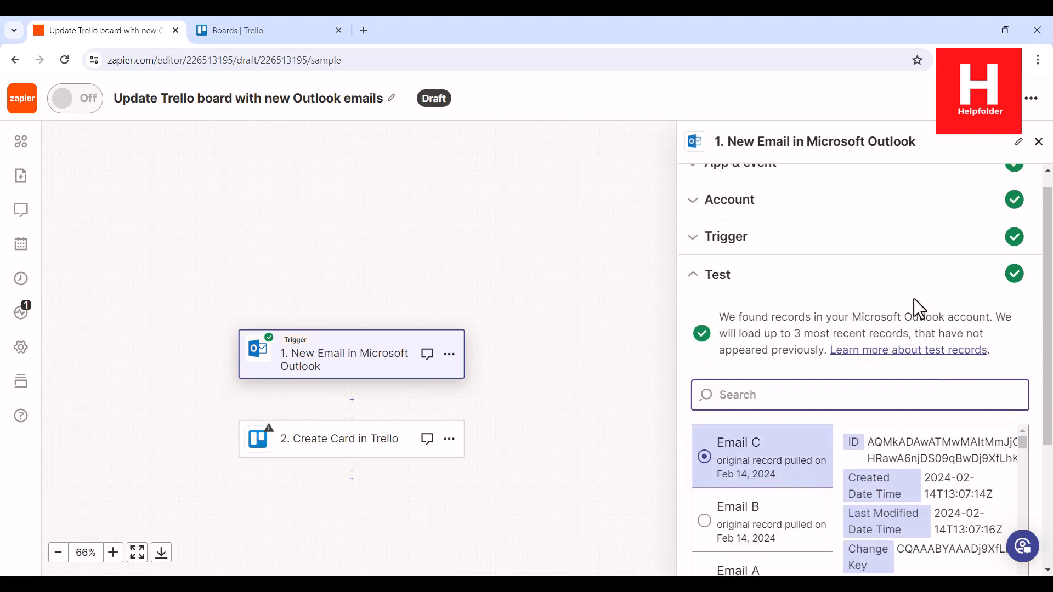
left_click(779, 404)
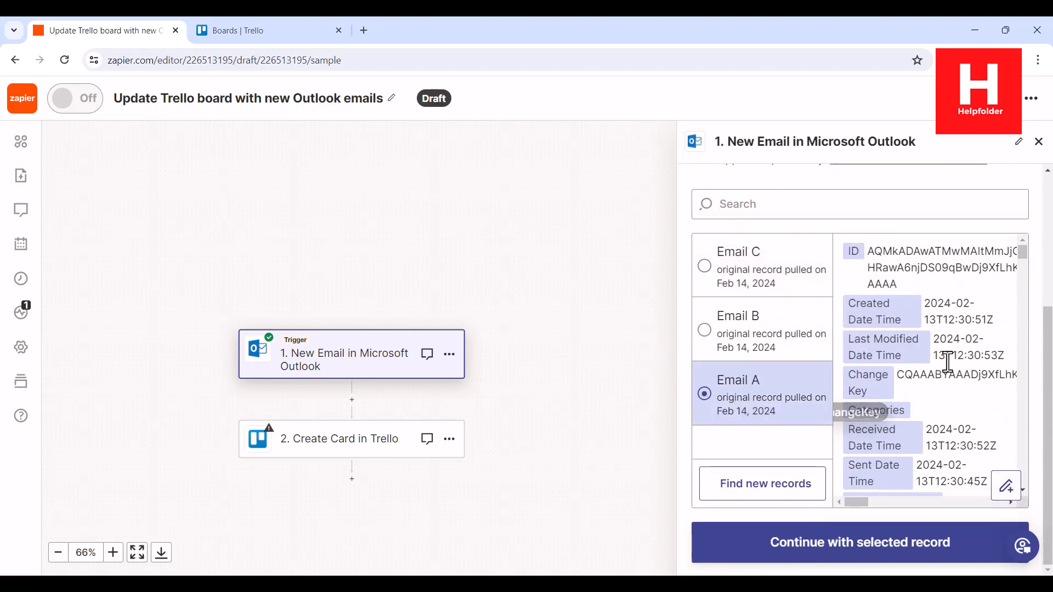
scroll(949, 361, "down", 2)
scroll(951, 362, "down", 1)
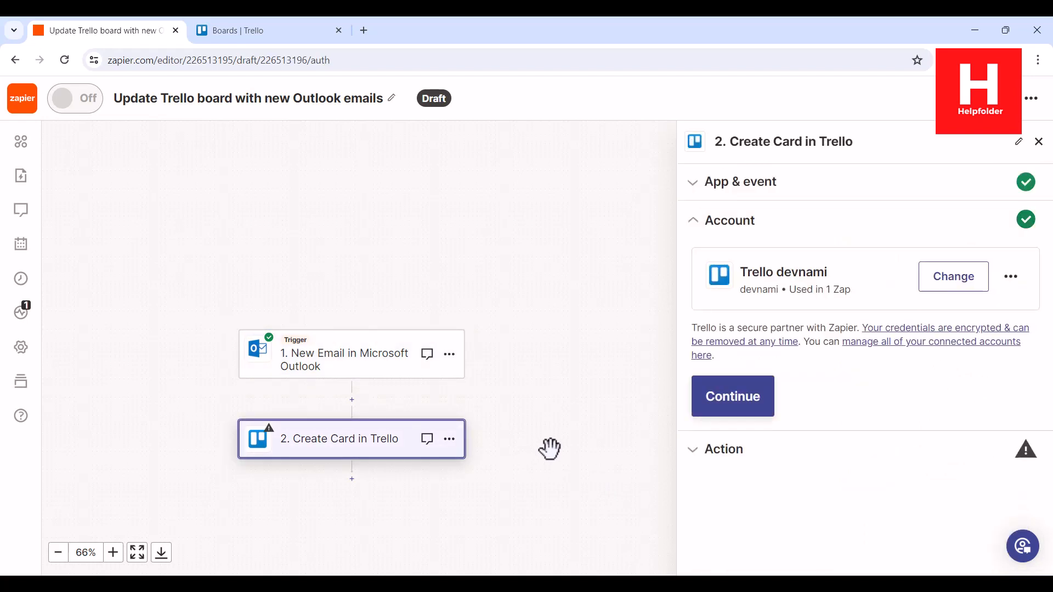
Accept the connected account for the Create Card action and check the lists on the Automate board in Trello
left_click(745, 398)
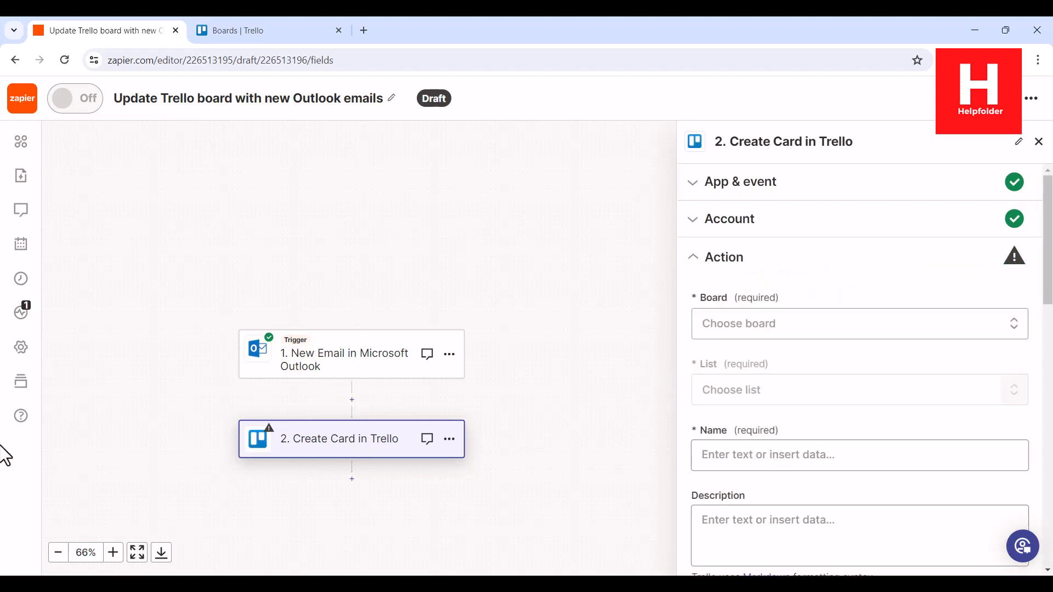
left_click(233, 31)
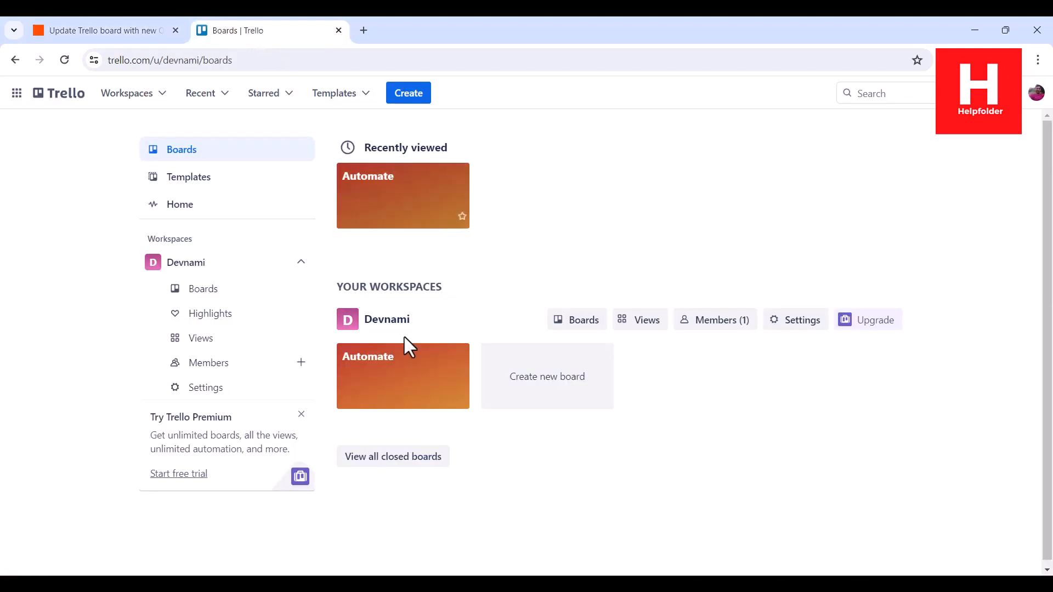
left_click(404, 351)
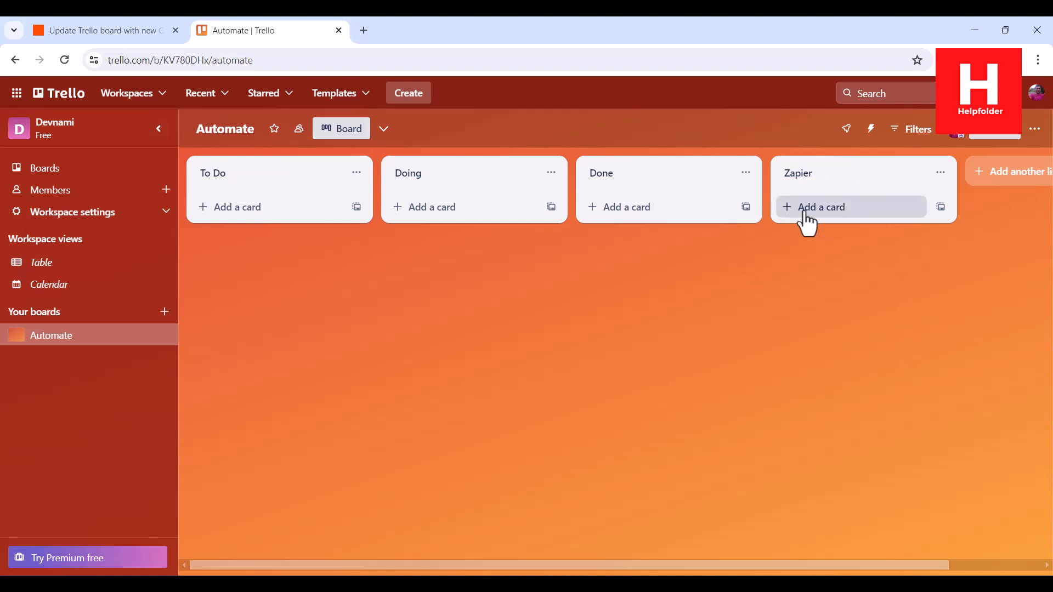
left_click(94, 33)
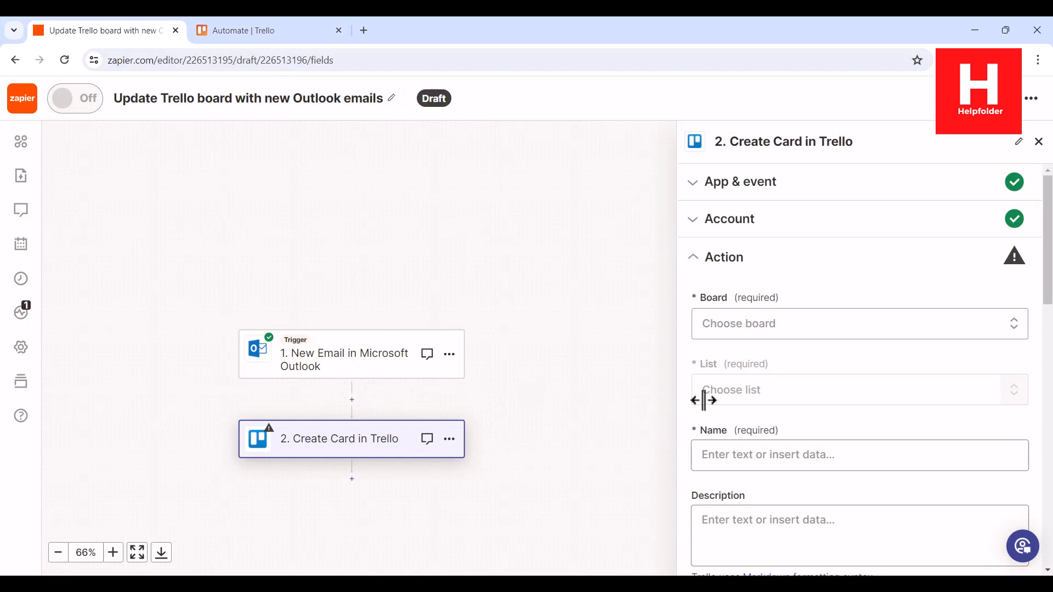
Set the Create Card action's board to Automate and its list to Zapier
left_click(728, 329)
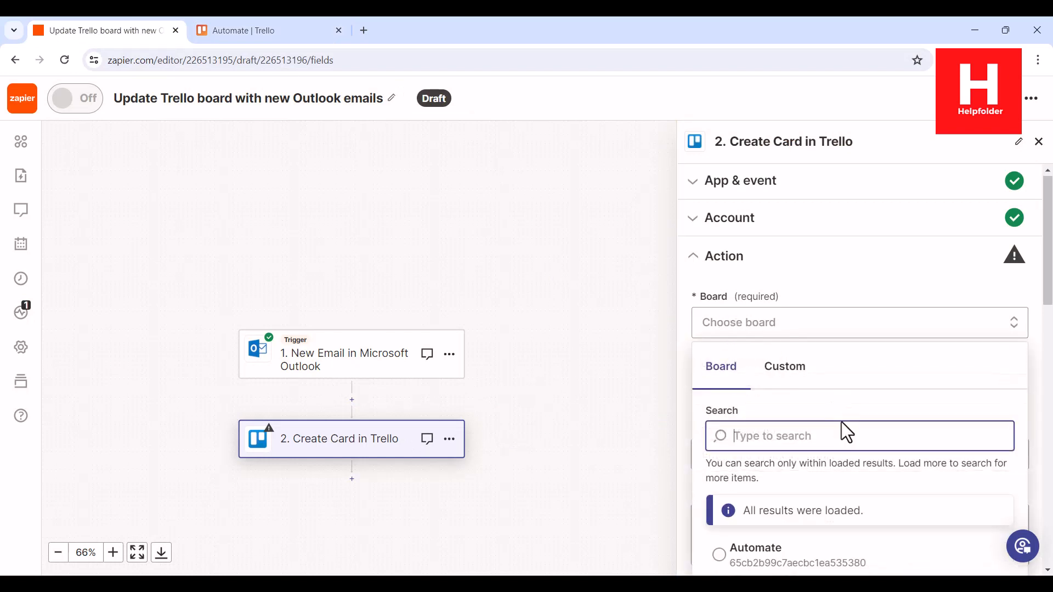
left_click(771, 496)
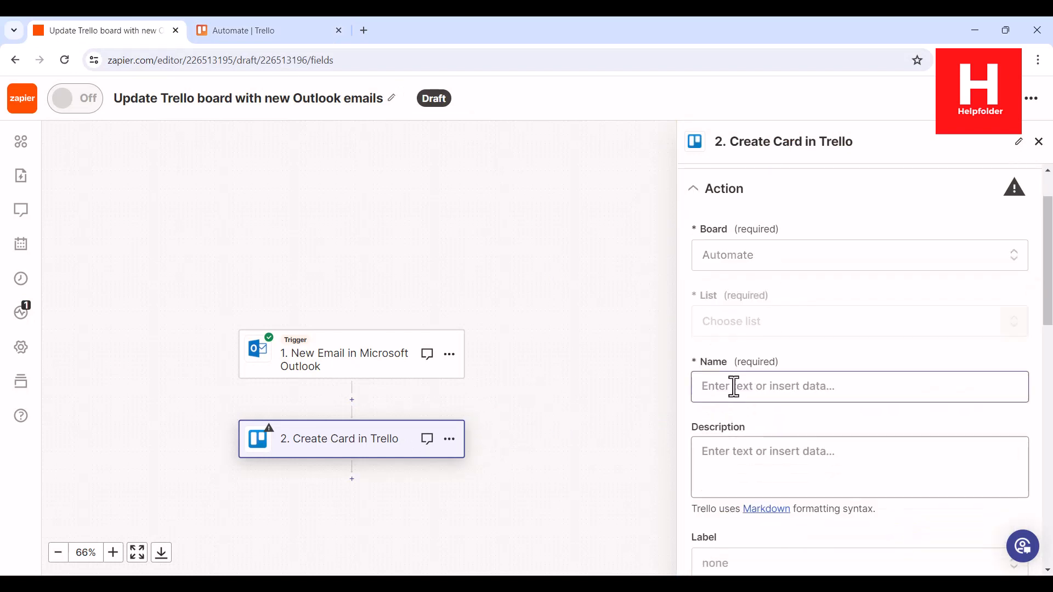
left_click(760, 331)
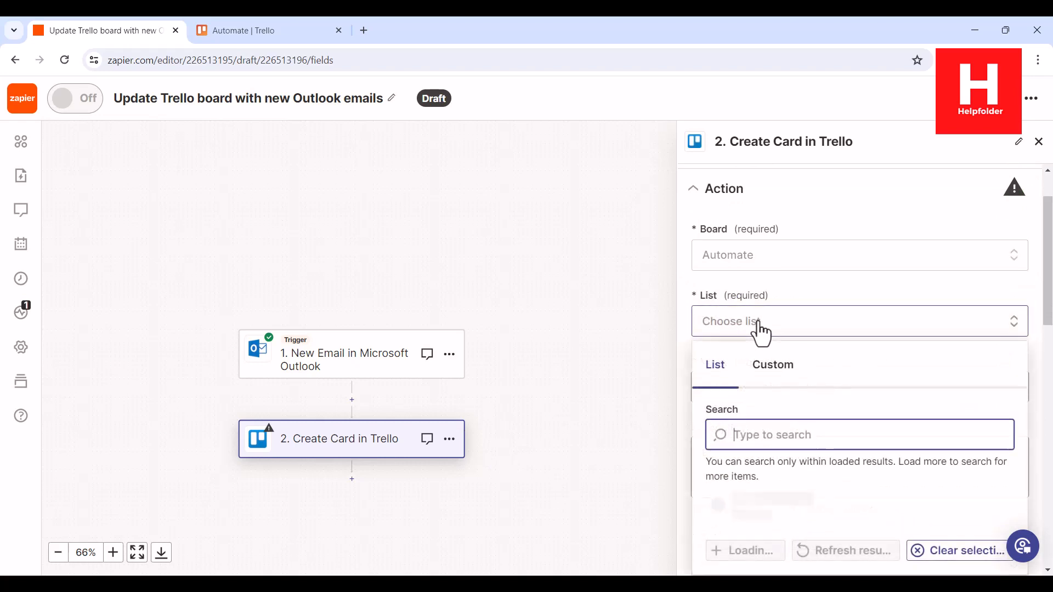
left_click(752, 554)
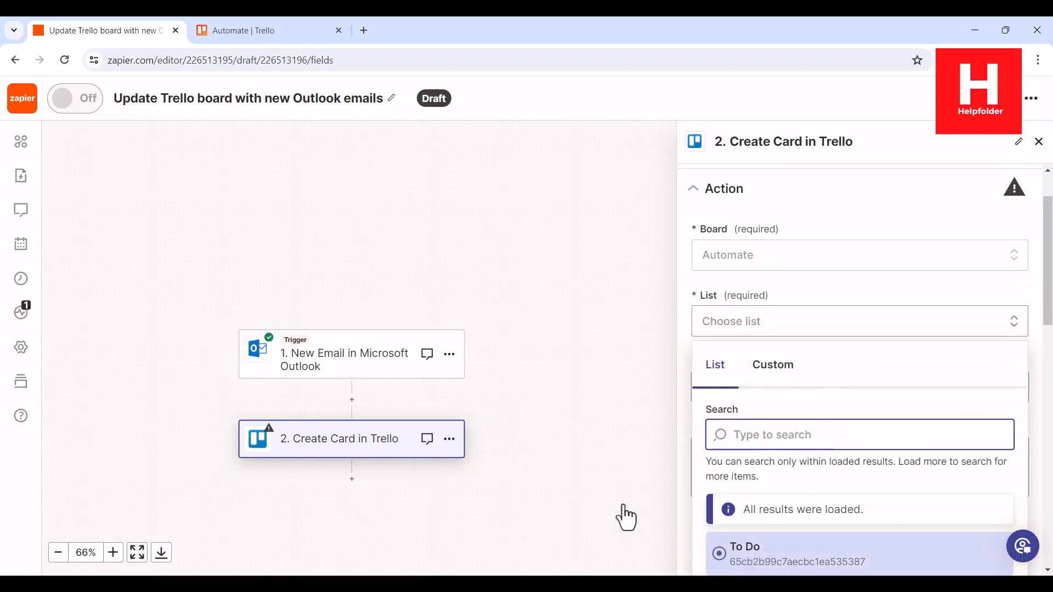
scroll(766, 301, "down", 2)
scroll(768, 258, "up", 2)
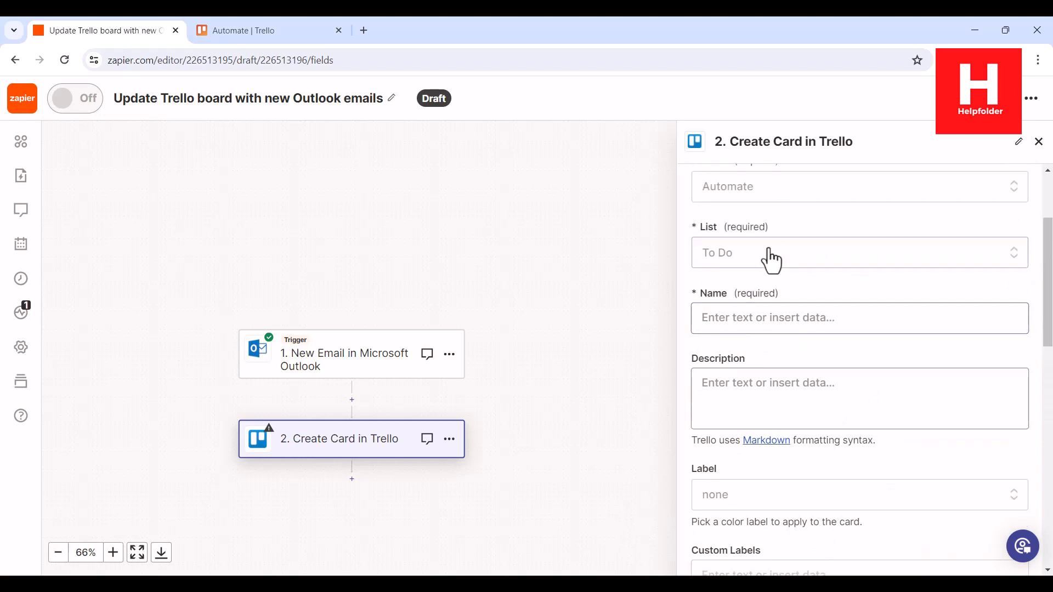
left_click(772, 255)
scroll(827, 453, "down", 4)
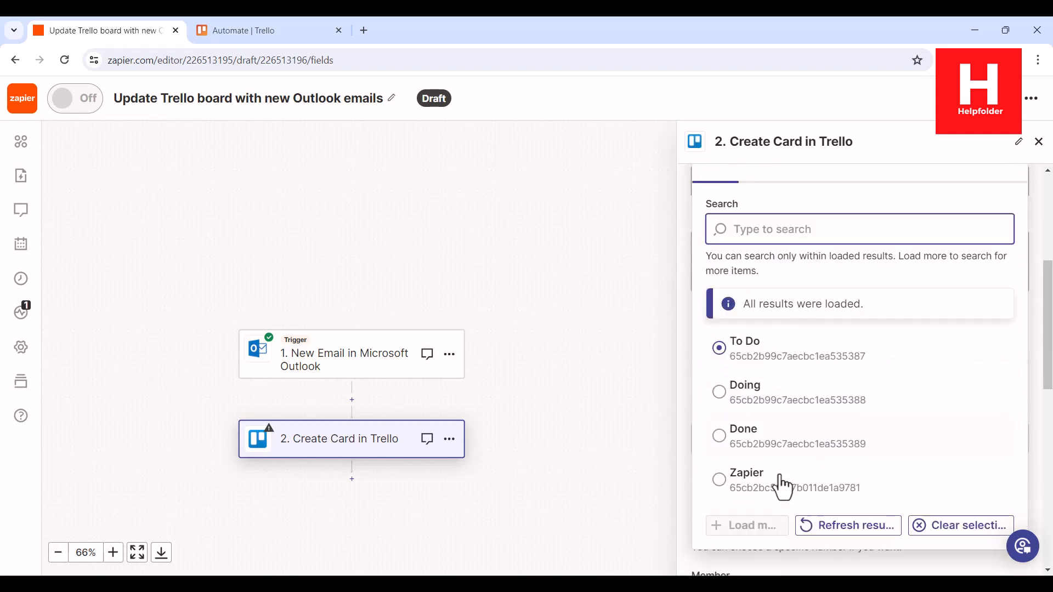
left_click(741, 421)
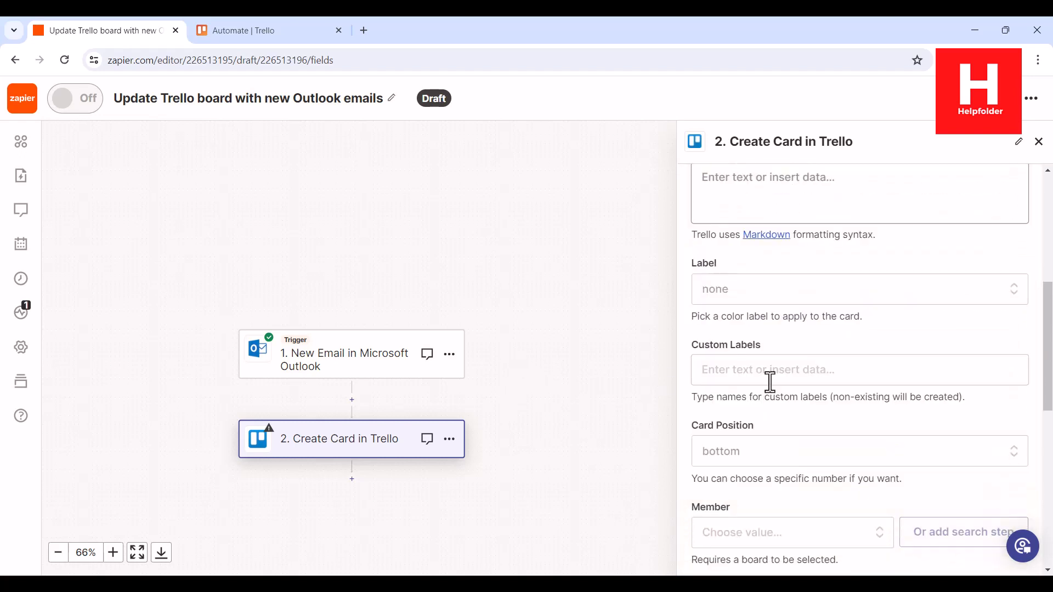
Map the card's Name to the Outlook trigger's Sender Email Address Address field
scroll(769, 380, "up", 2)
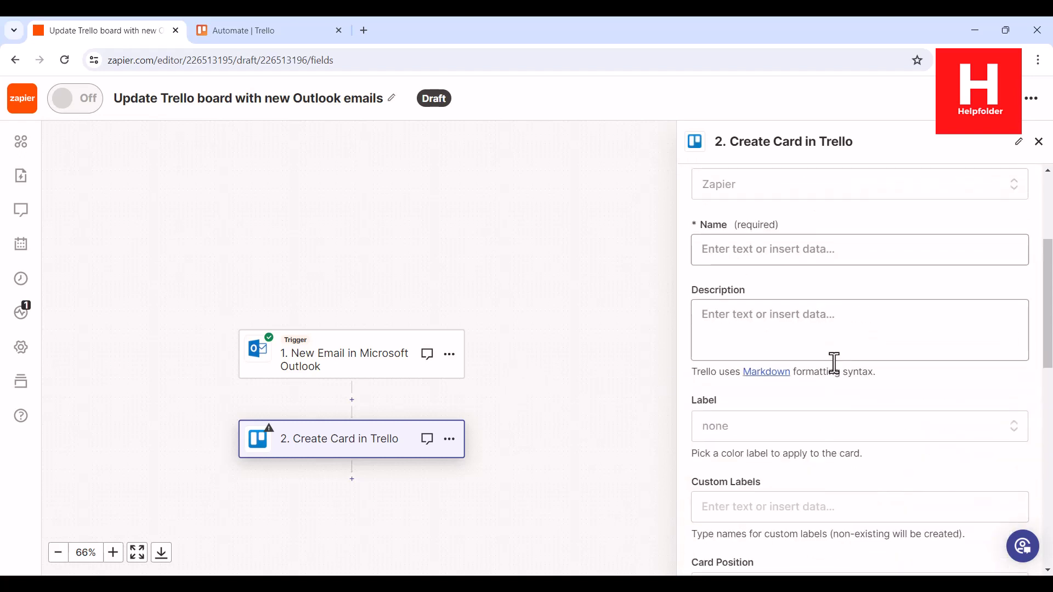
left_click(743, 248)
scroll(852, 422, "down", 5)
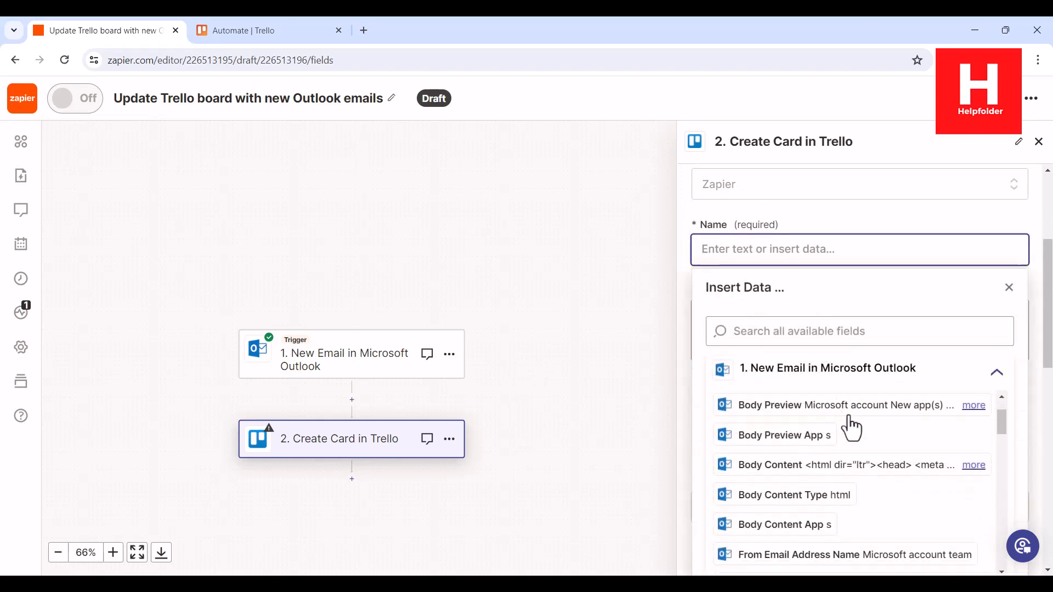
scroll(854, 428, "down", 8)
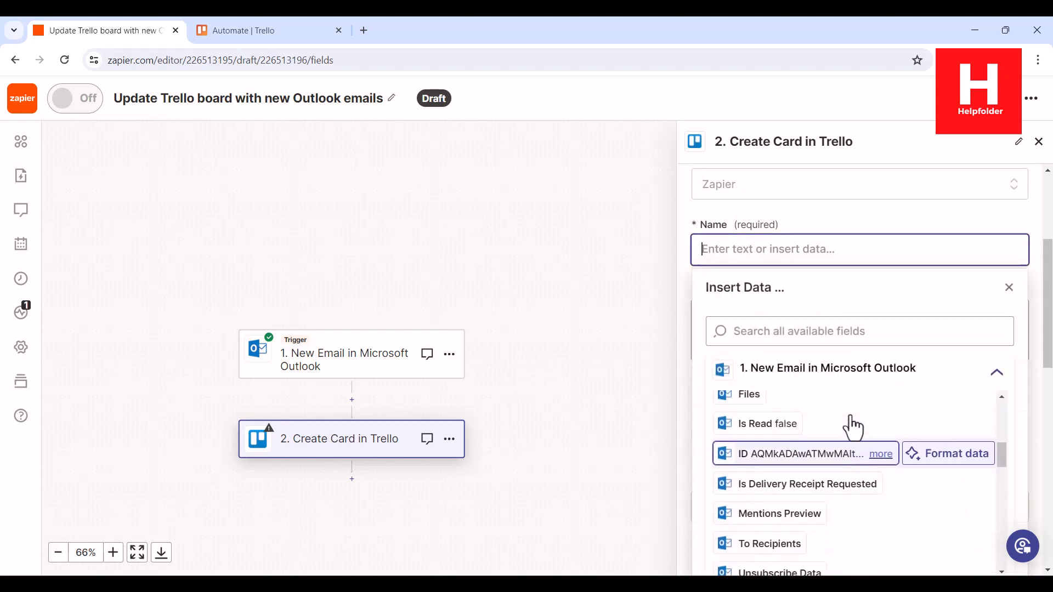
scroll(854, 428, "down", 10)
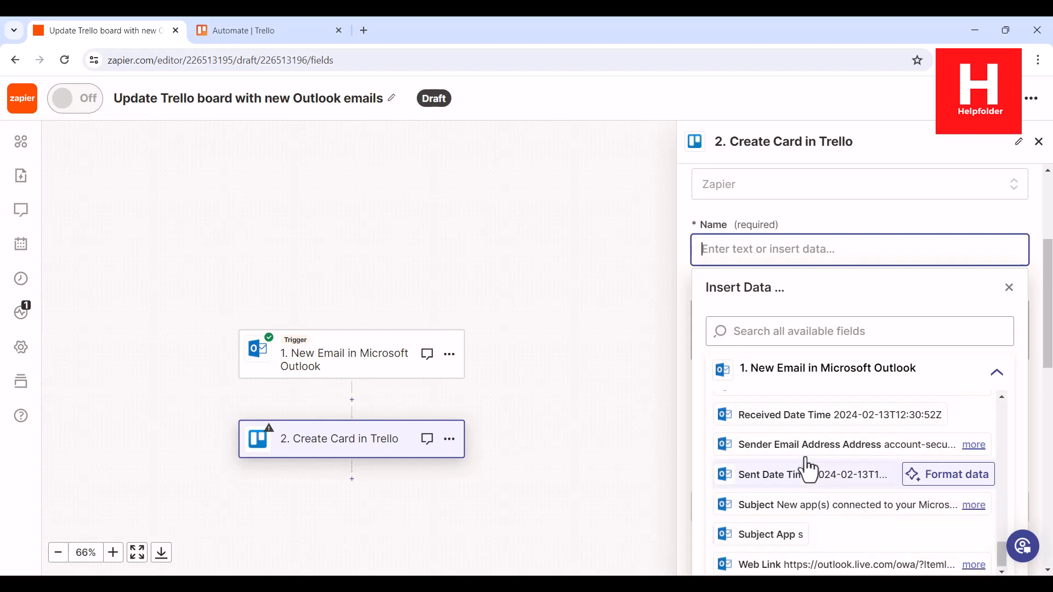
left_click(802, 447)
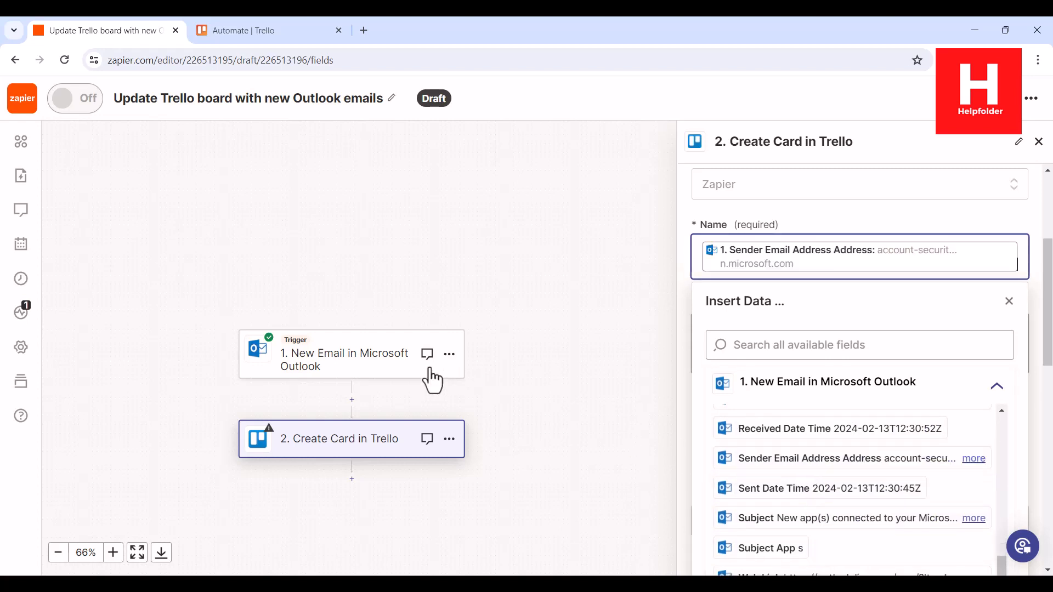
left_click(870, 224)
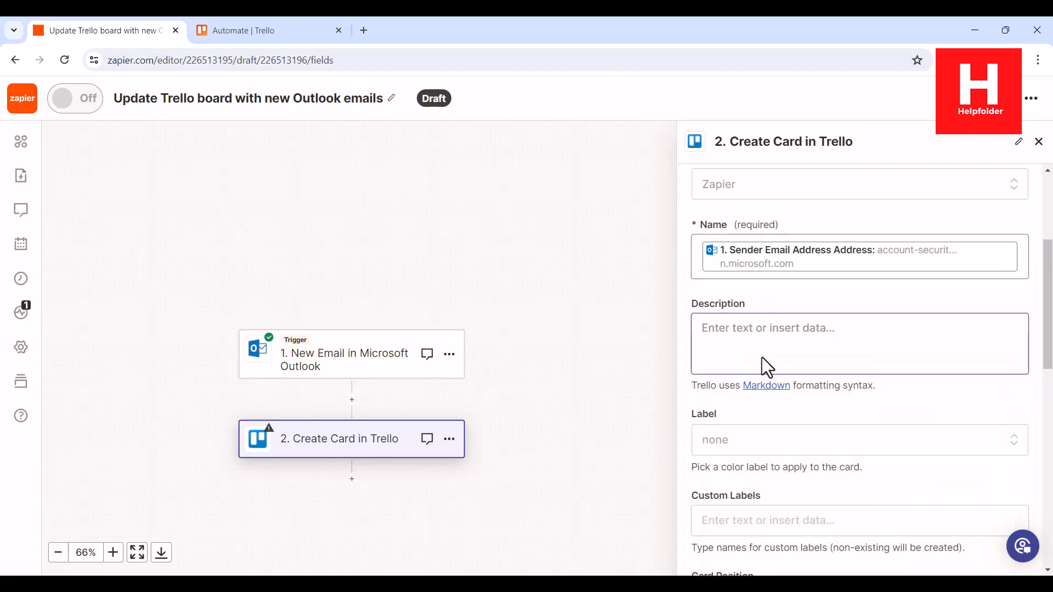
Leave the remaining optional card fields unchanged, continue, and test the Create Card action by sending a card to Trello
scroll(882, 409, "down", 5)
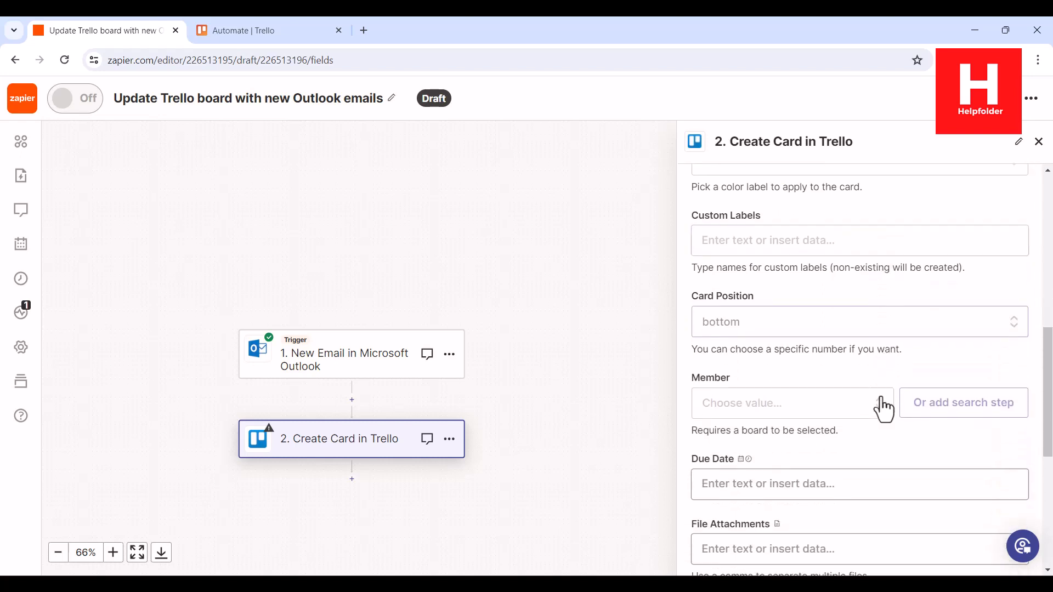
scroll(883, 409, "down", 6)
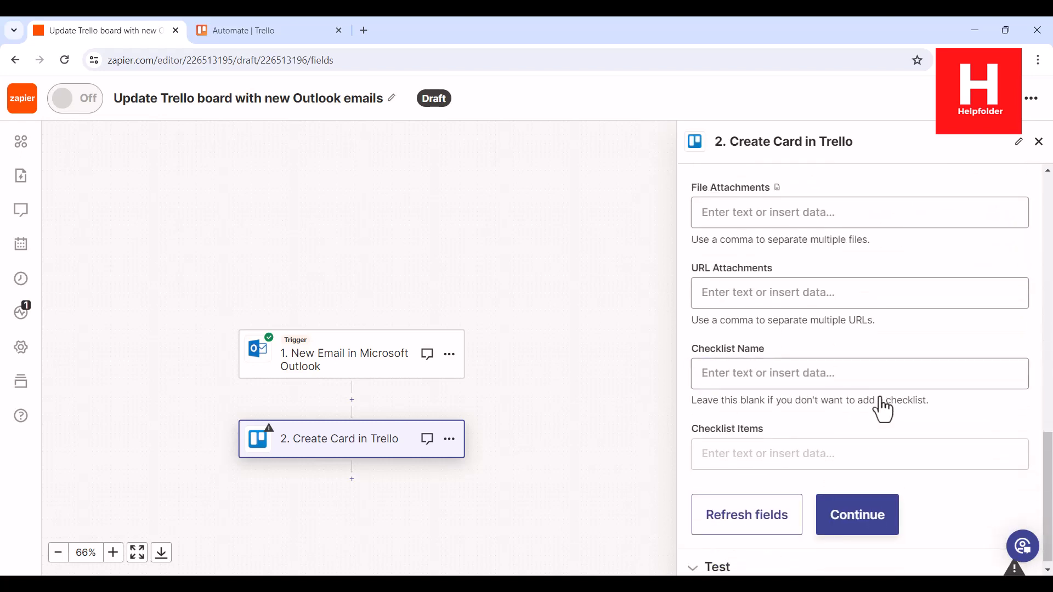
left_click(871, 515)
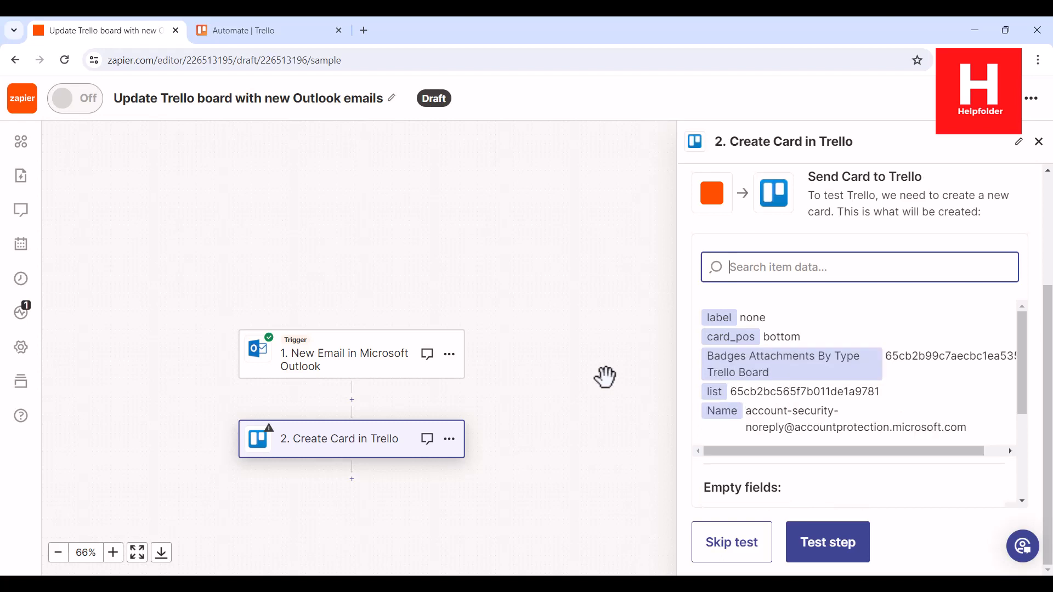
left_click(835, 544)
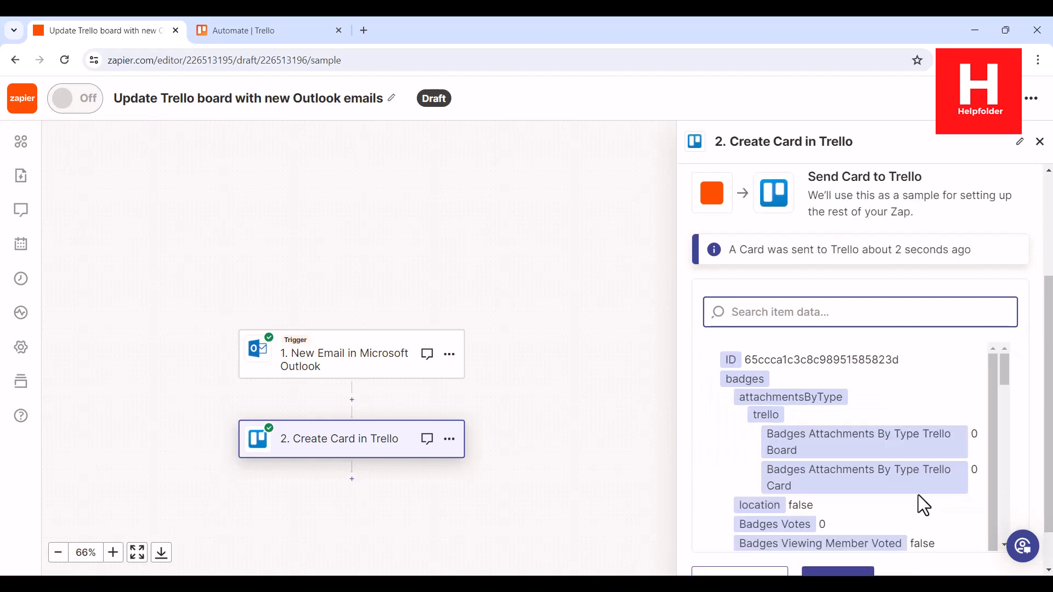
Publish the Zap and switch to the Automate board in Trello to check the Zapier list for the test card
scroll(1034, 438, "down", 1)
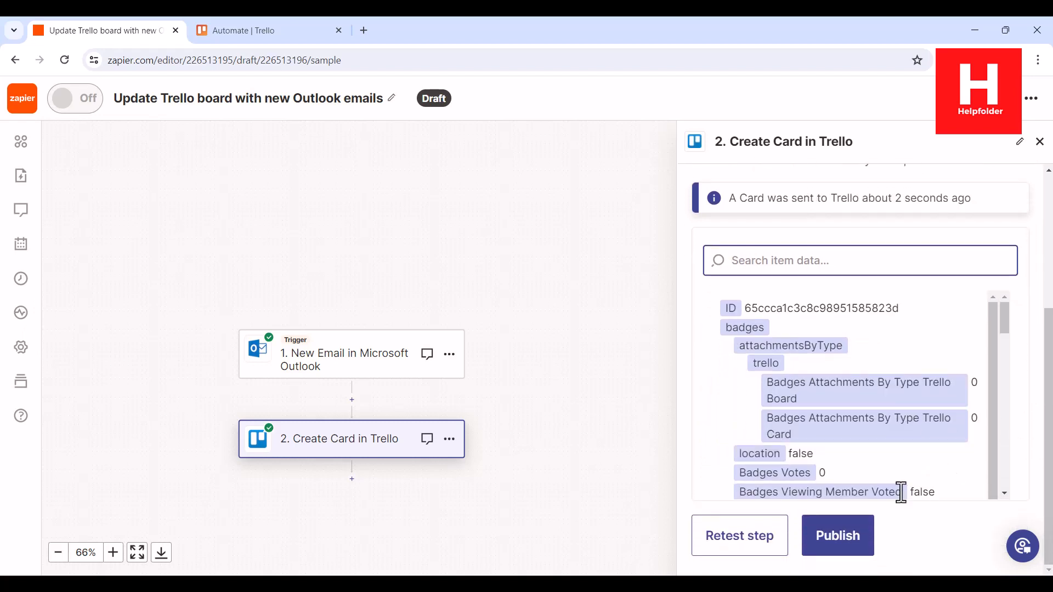
left_click(854, 543)
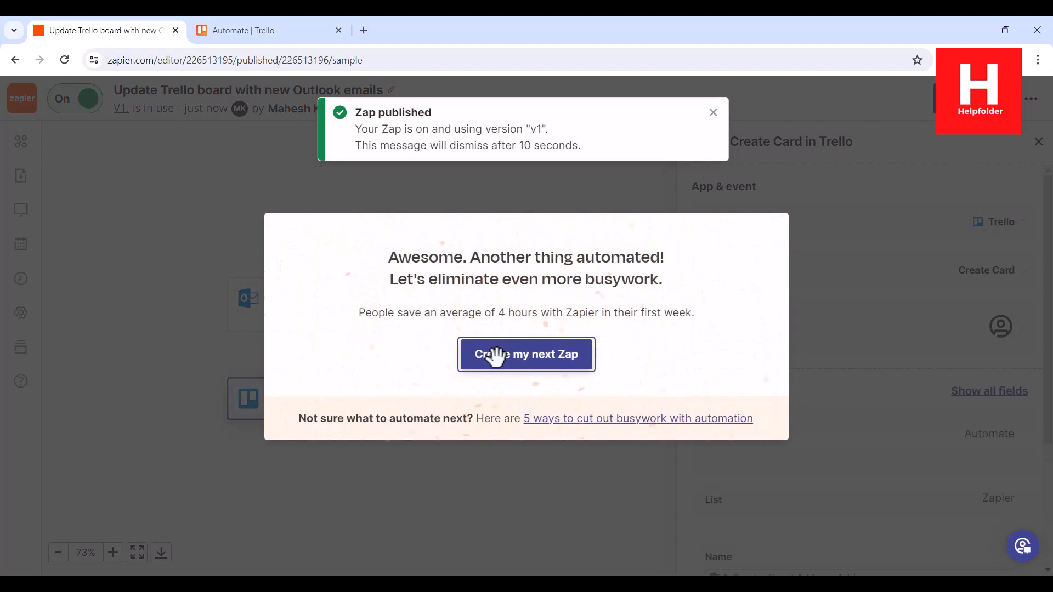
left_click(261, 32)
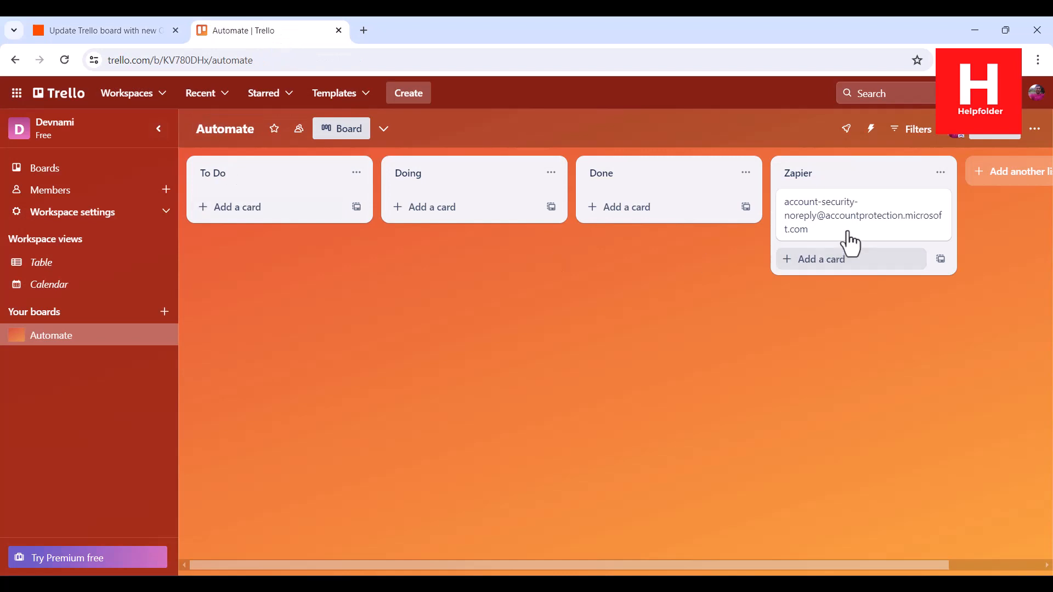